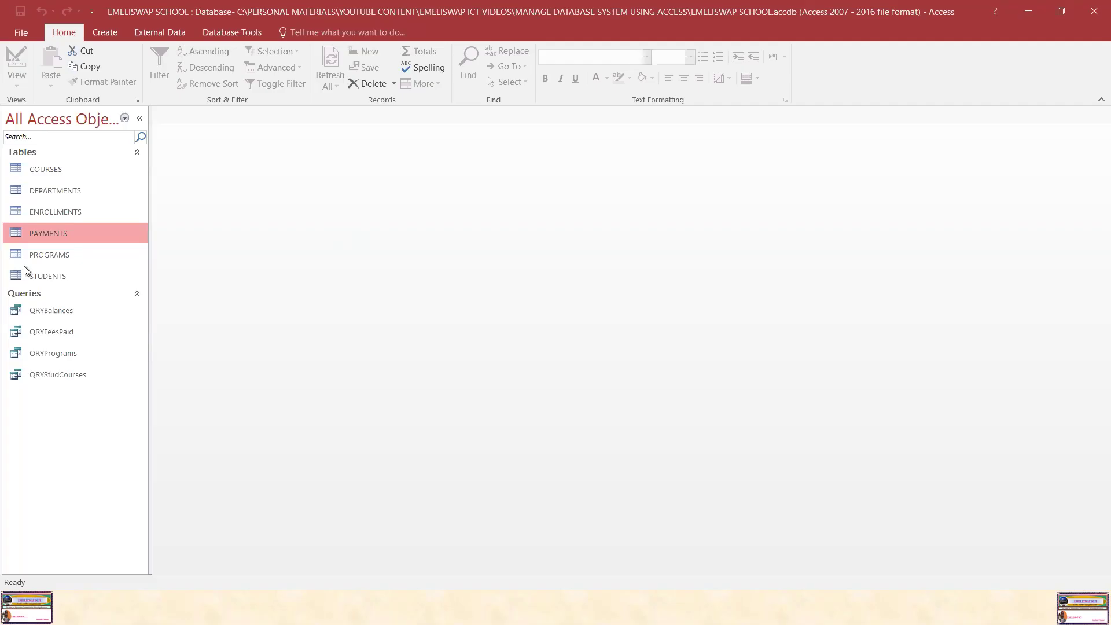
Open the COURSES, DEPARTMENTS and ENROLLMENTS tables to review their fields and records
left_click(40, 171)
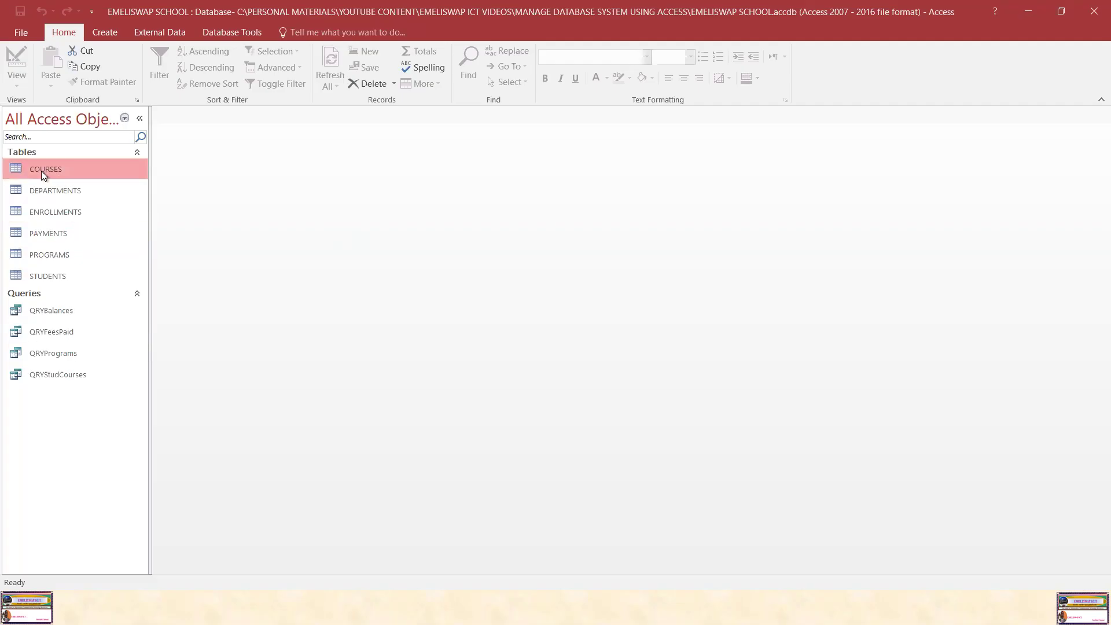
left_click(66, 197)
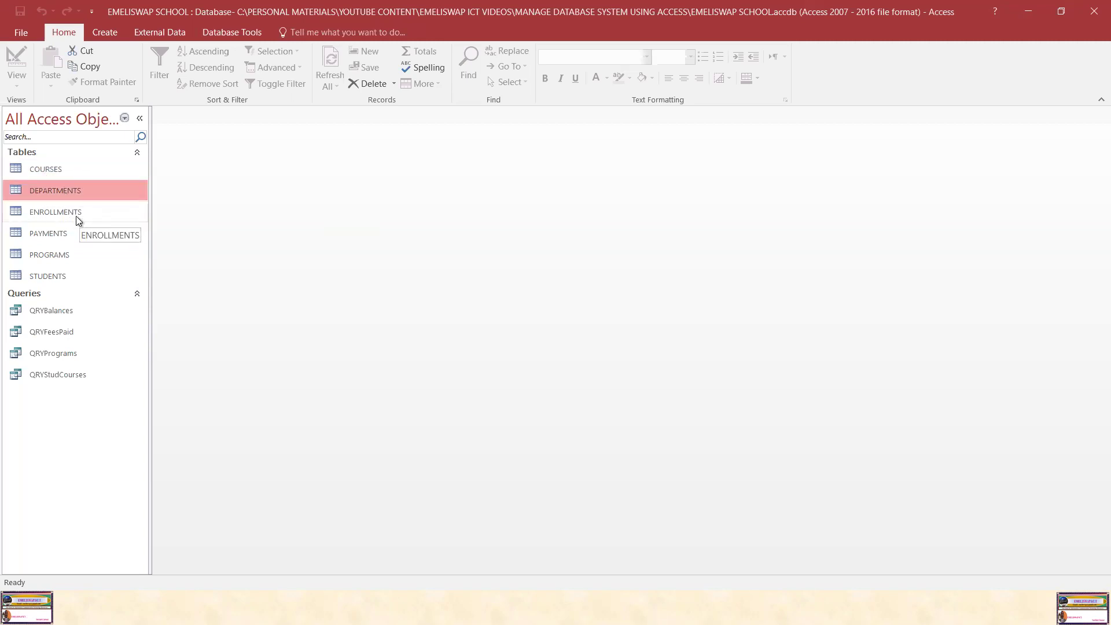
left_click(76, 214)
left_click(50, 168)
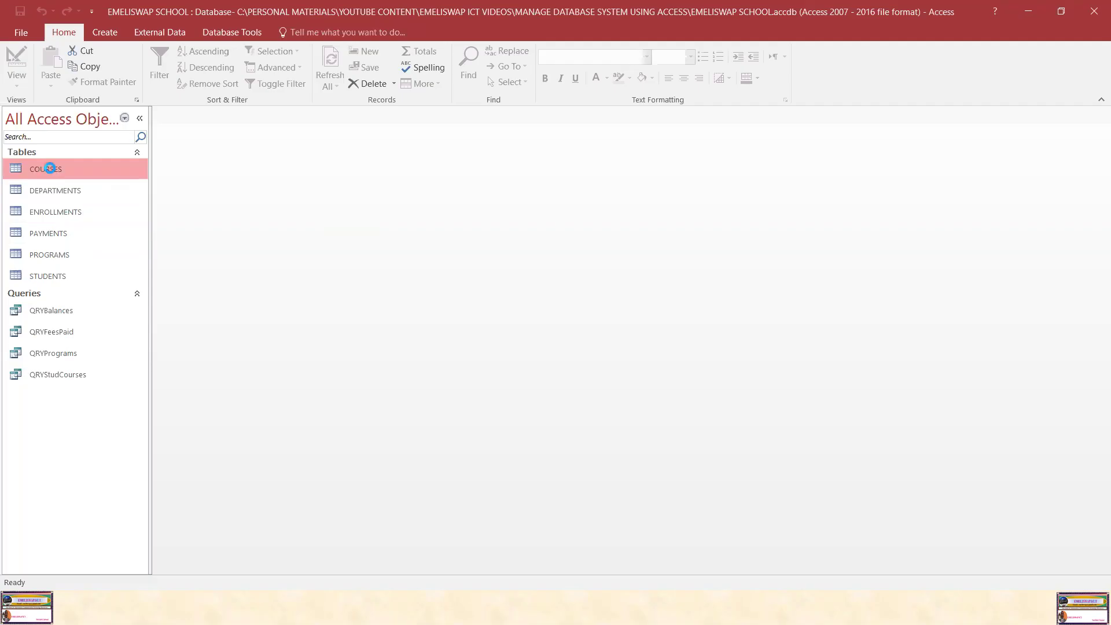
double_click(50, 169)
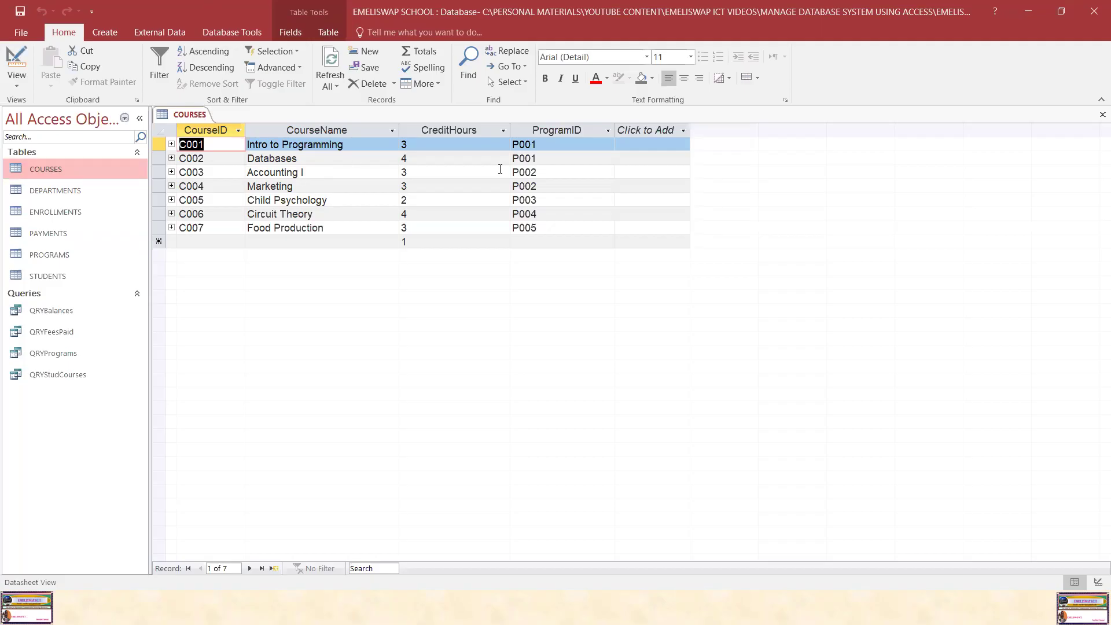
double_click(61, 191)
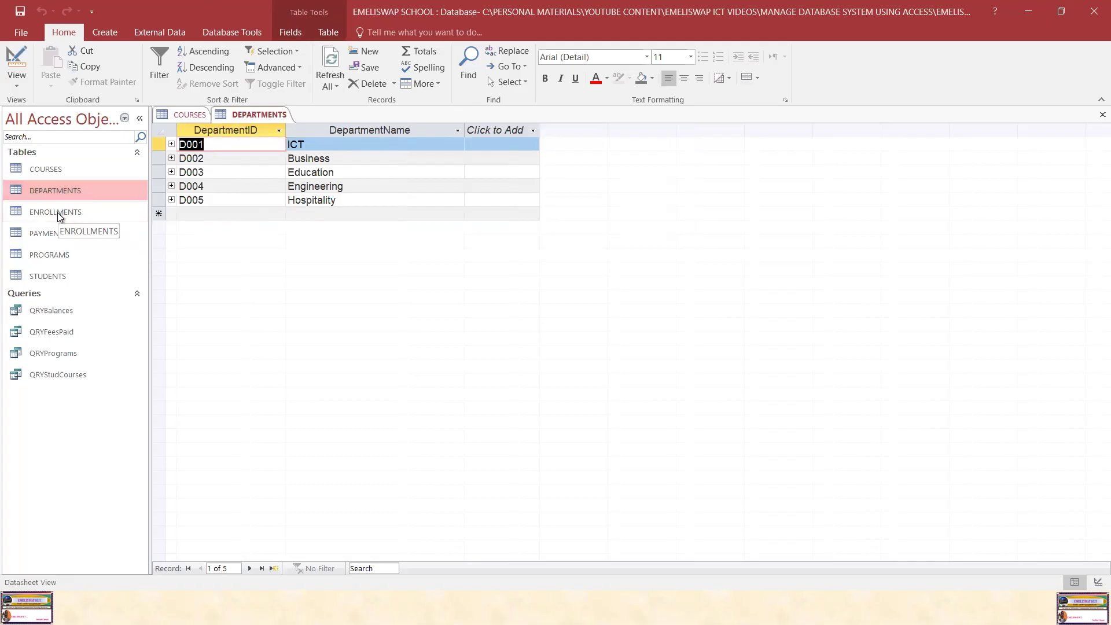
left_click(58, 213)
double_click(57, 213)
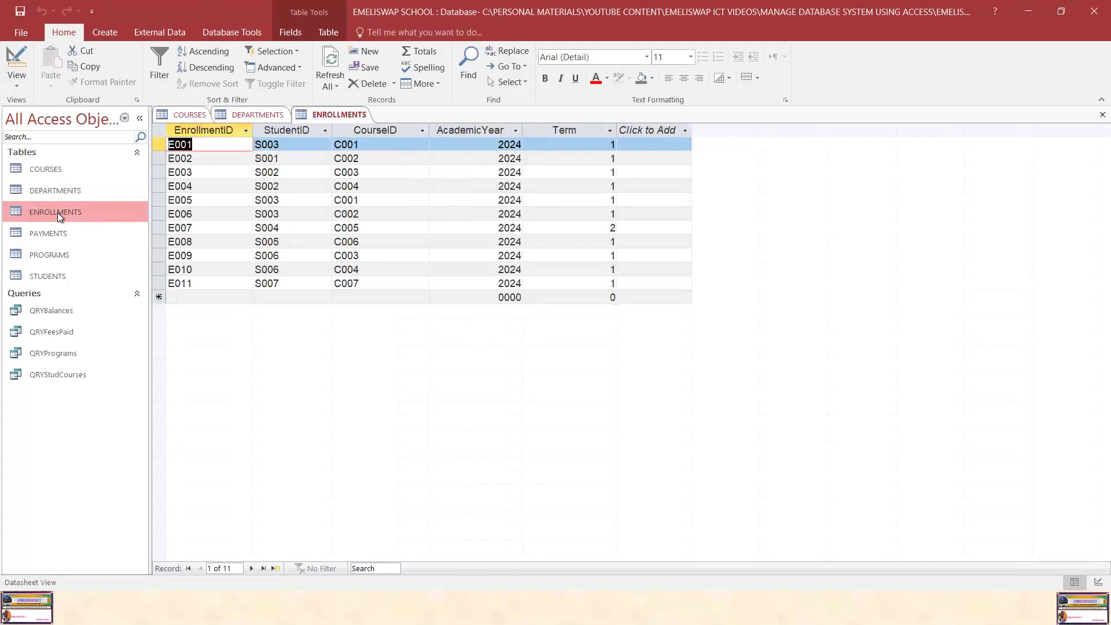
Open the PAYMENTS, PROGRAMS and STUDENTS tables to review their records, and close all open tables
double_click(64, 231)
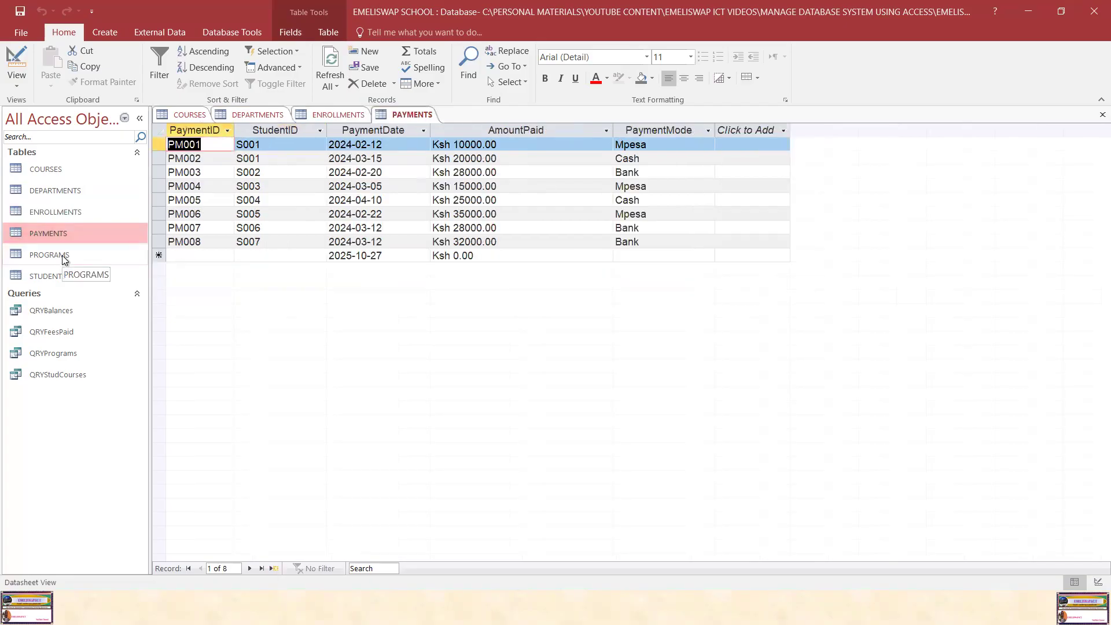
left_click(62, 255)
double_click(62, 255)
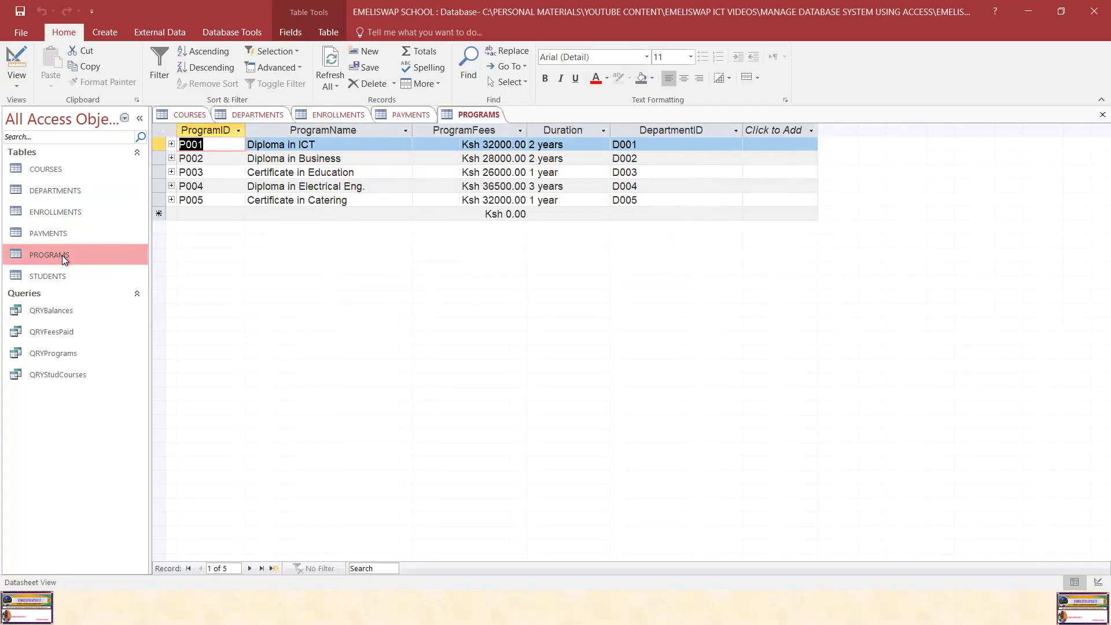
double_click(61, 277)
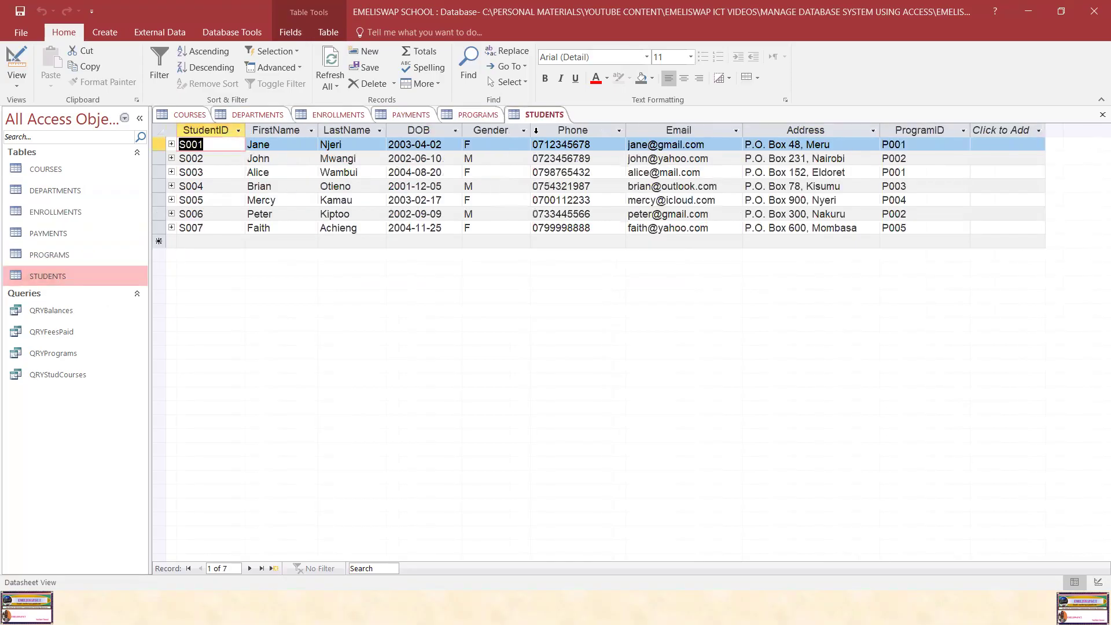
right_click(556, 114)
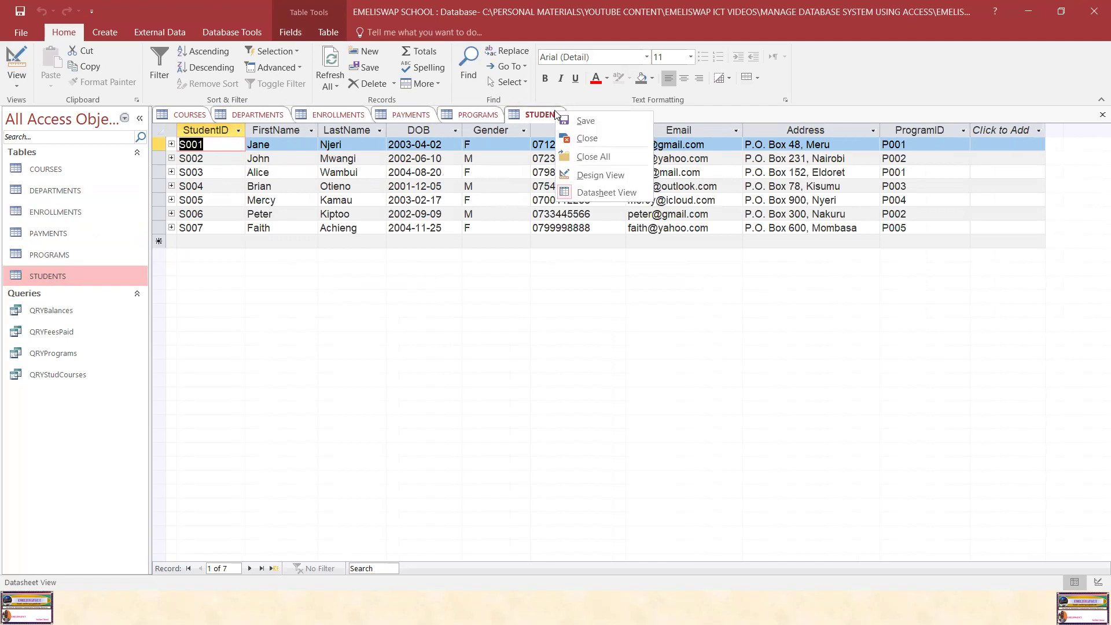
left_click(594, 156)
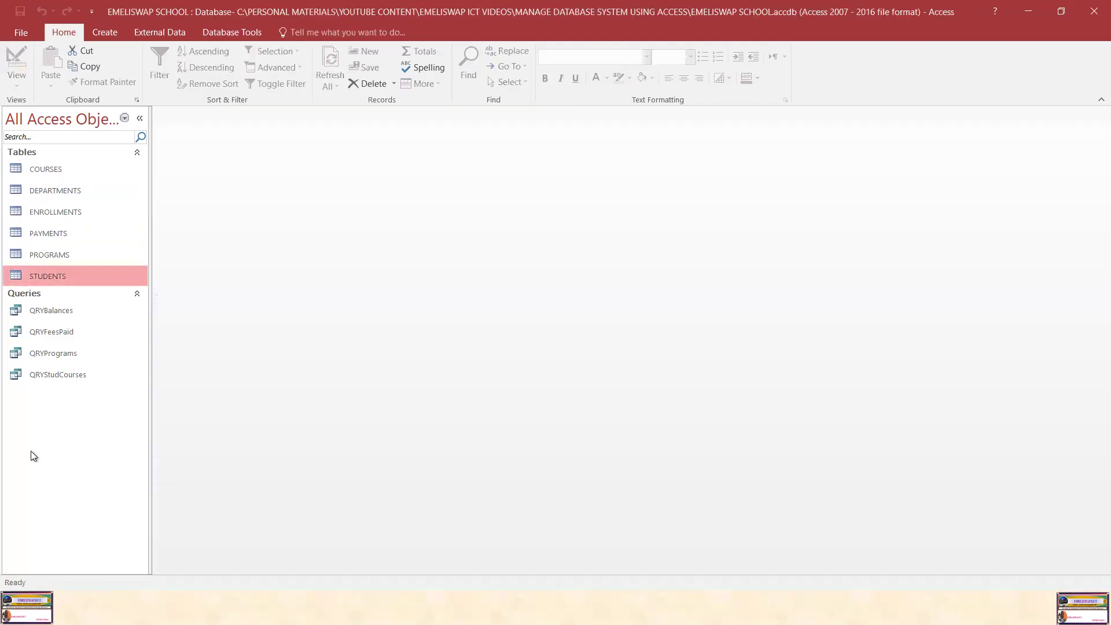
Open the QRYBalances query, examine its results and SQL statement, and close it
double_click(57, 311)
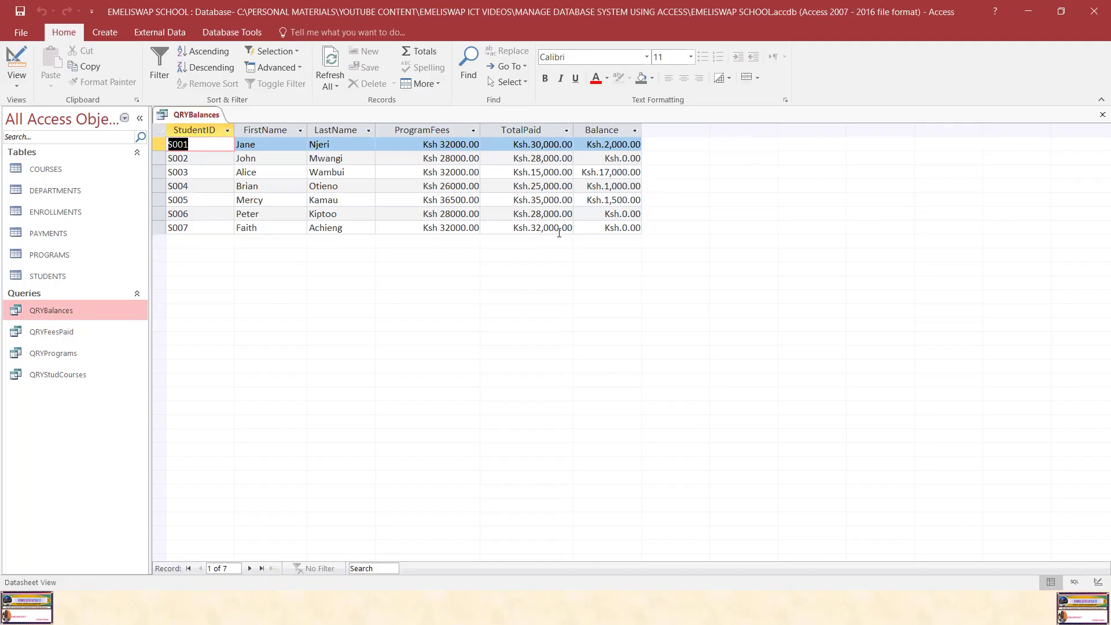
left_click(16, 83)
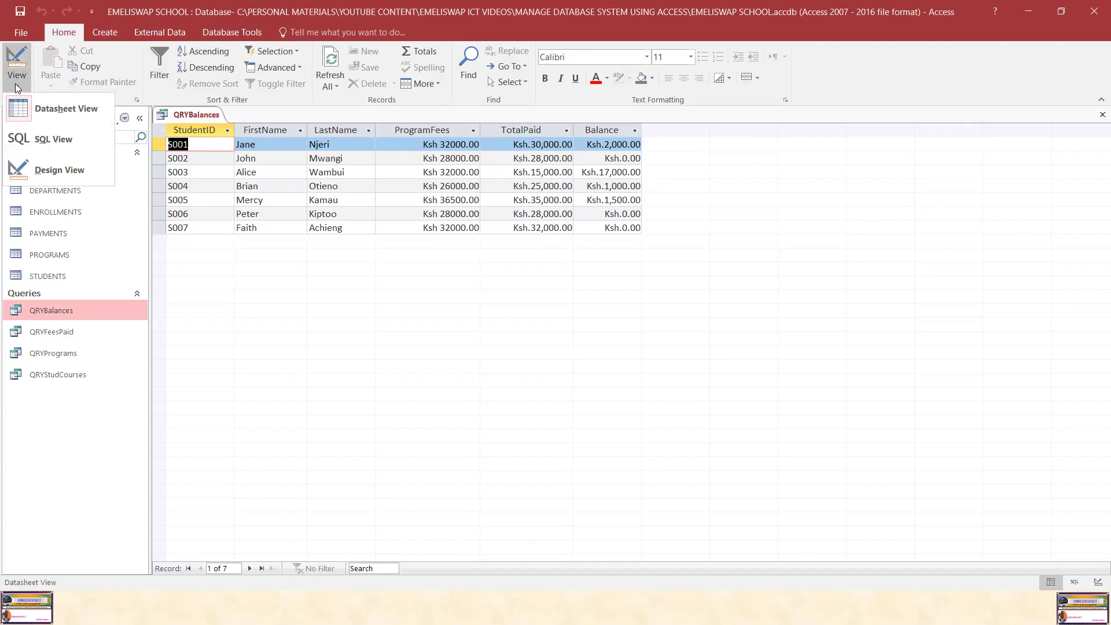
left_click(65, 140)
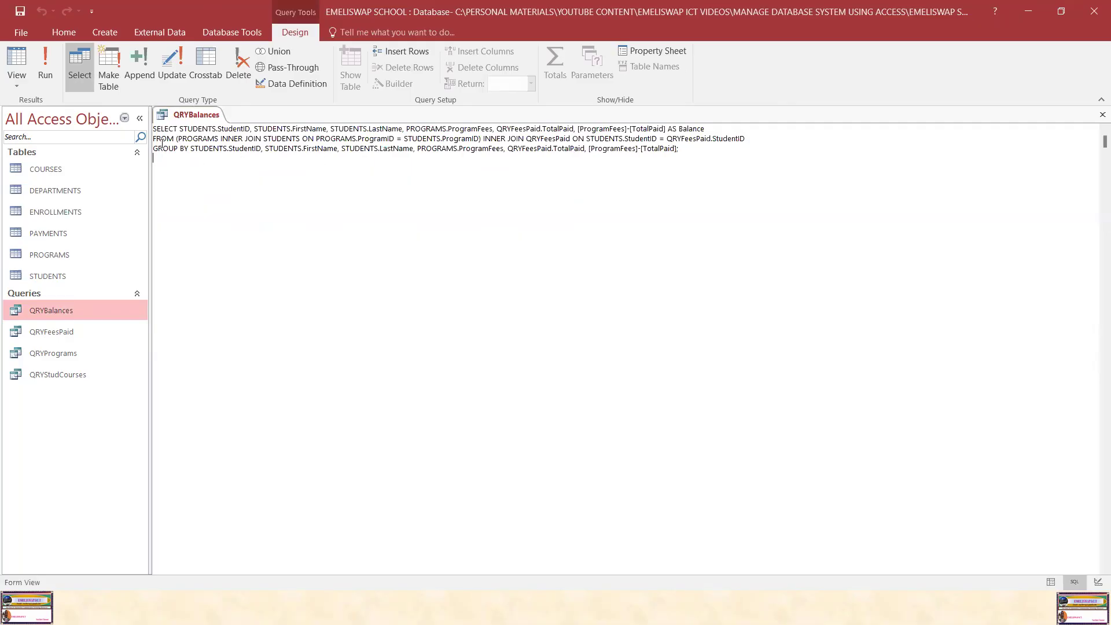
left_click_drag(153, 129, 818, 149)
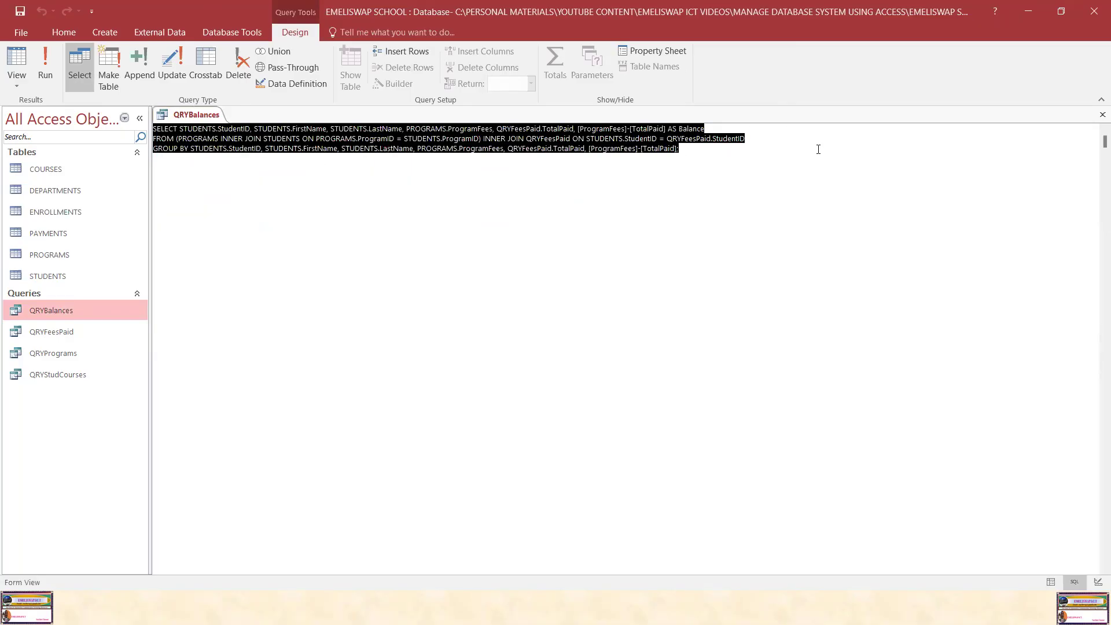
left_click(462, 332)
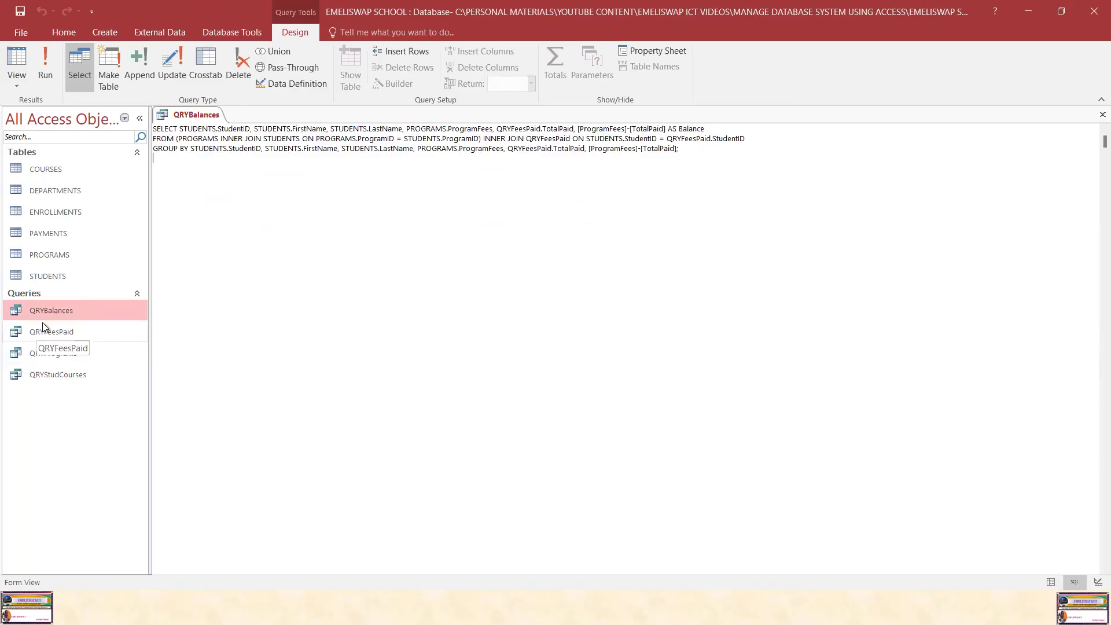
right_click(191, 121)
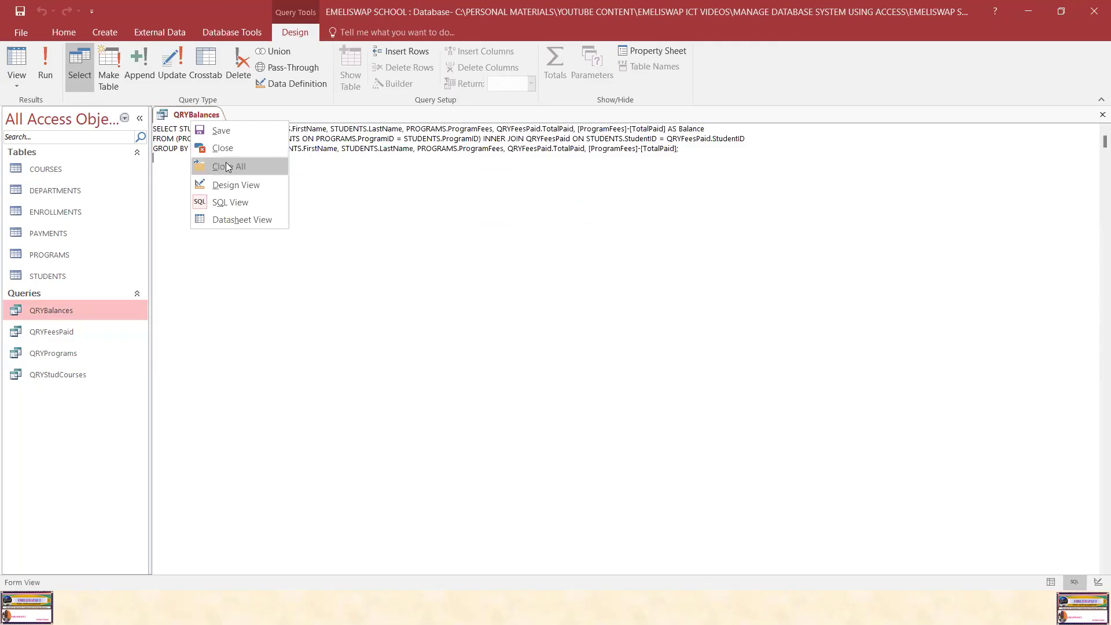
left_click(219, 167)
Open the QRYFeesPaid query and examine its datasheet and the SQL statement that totals each student's payments
left_click(62, 335)
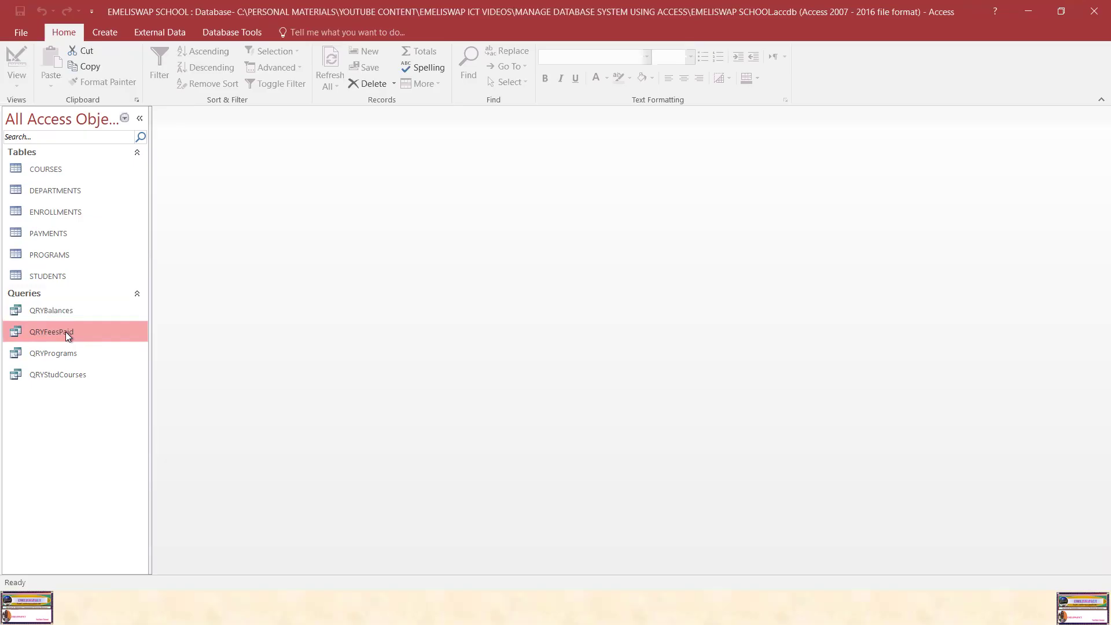
double_click(65, 332)
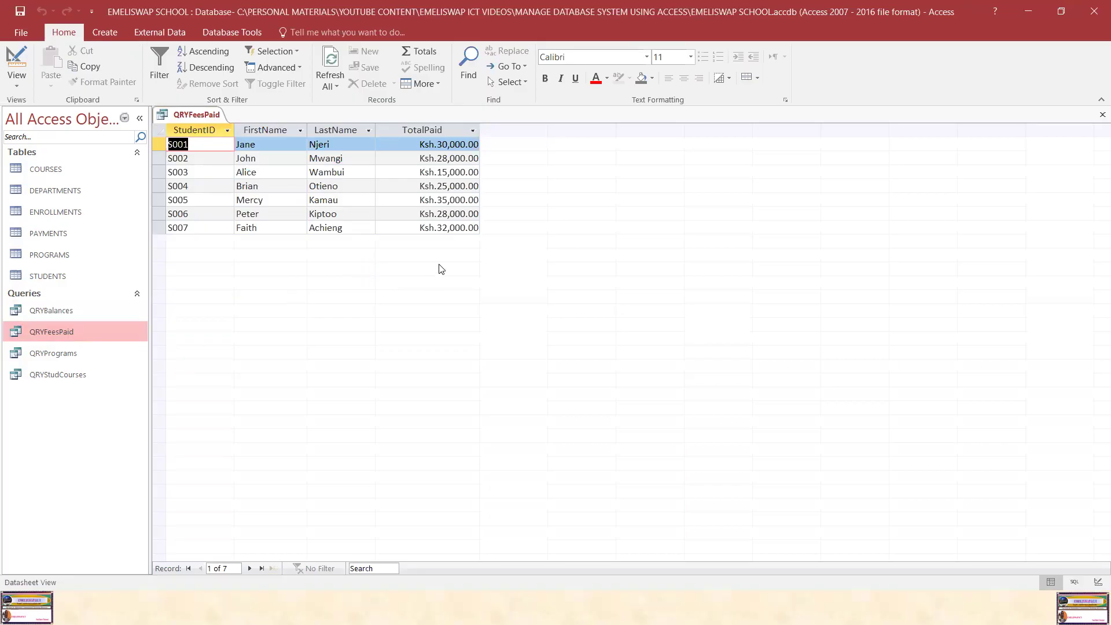
left_click(17, 81)
left_click(15, 145)
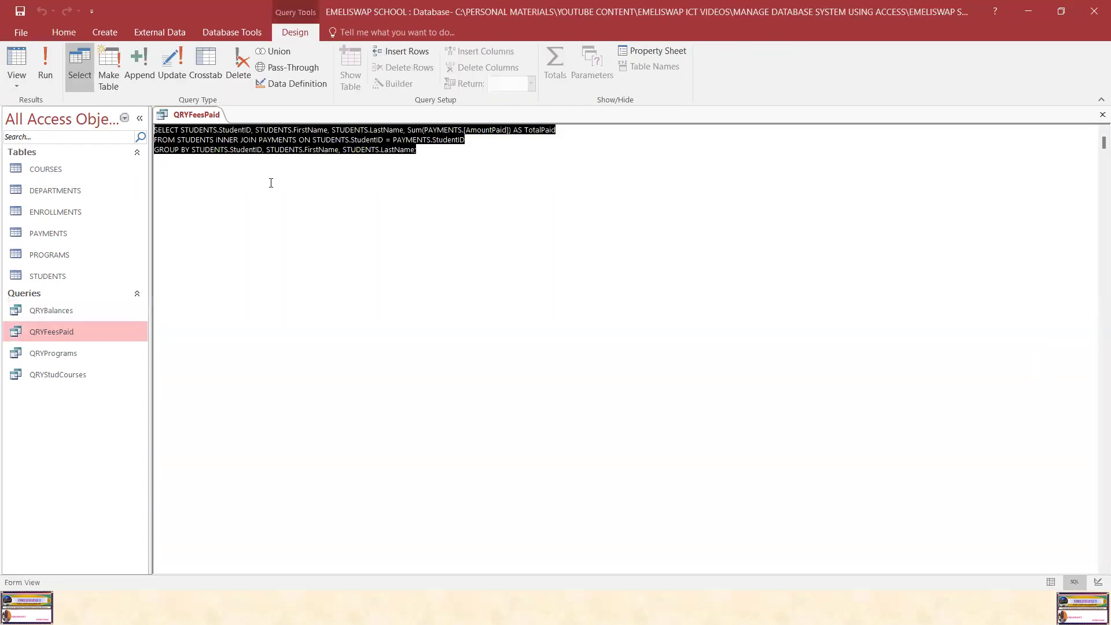
left_click(419, 166)
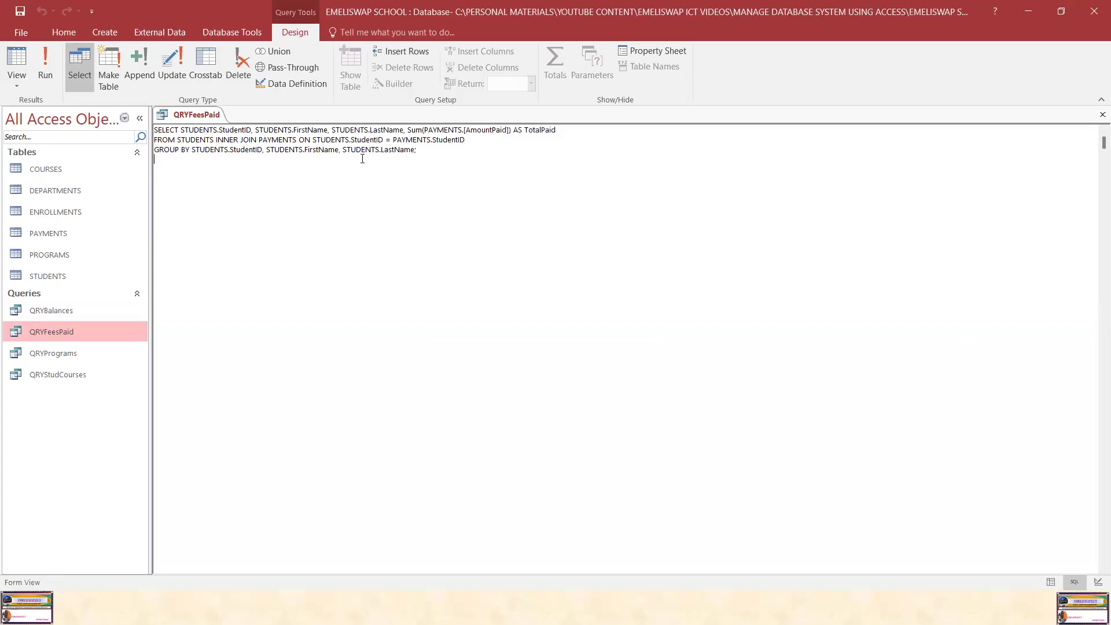
left_click_drag(449, 161, 154, 128)
left_click(228, 253)
Run QRYFeesPaid from its SQL statement and close the query
left_click(48, 74)
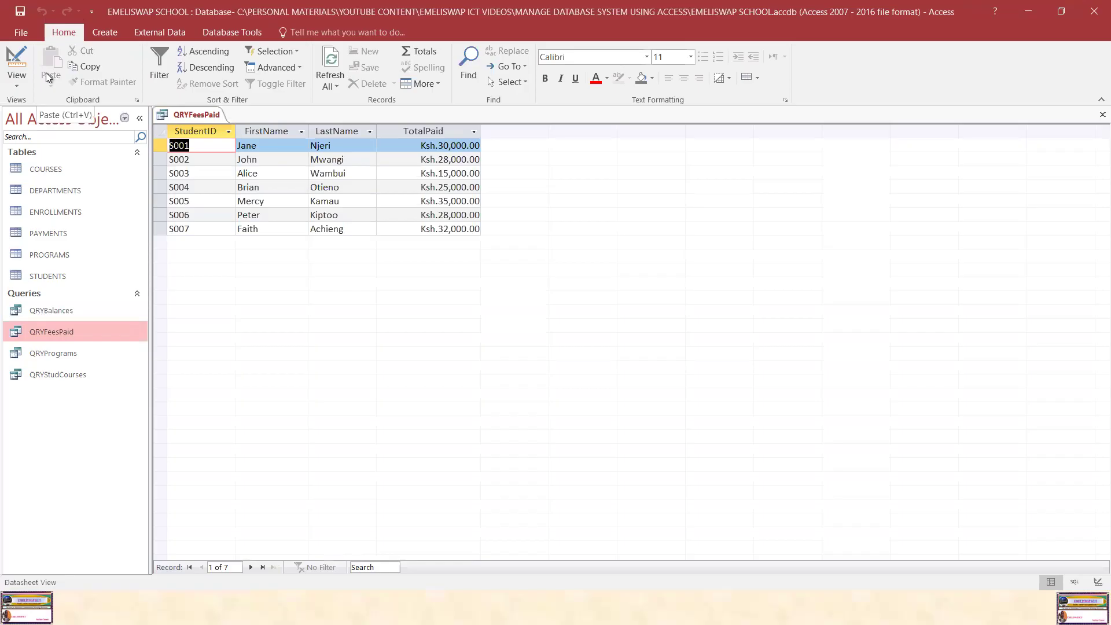
right_click(196, 113)
left_click(241, 182)
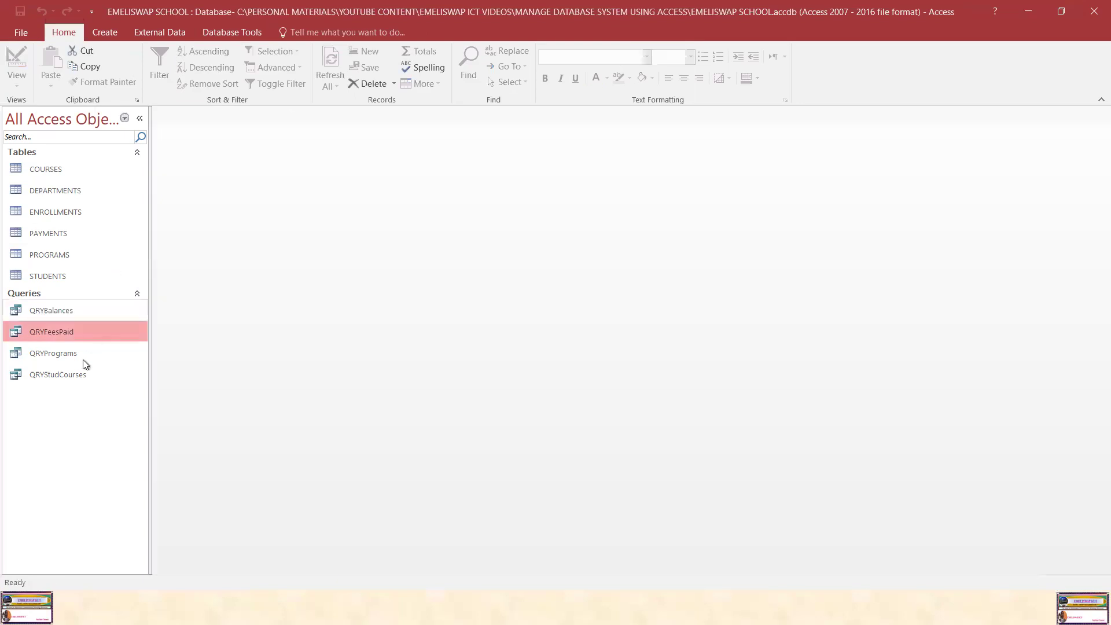
Open the QRYPrograms query and display its SQL statement
double_click(67, 352)
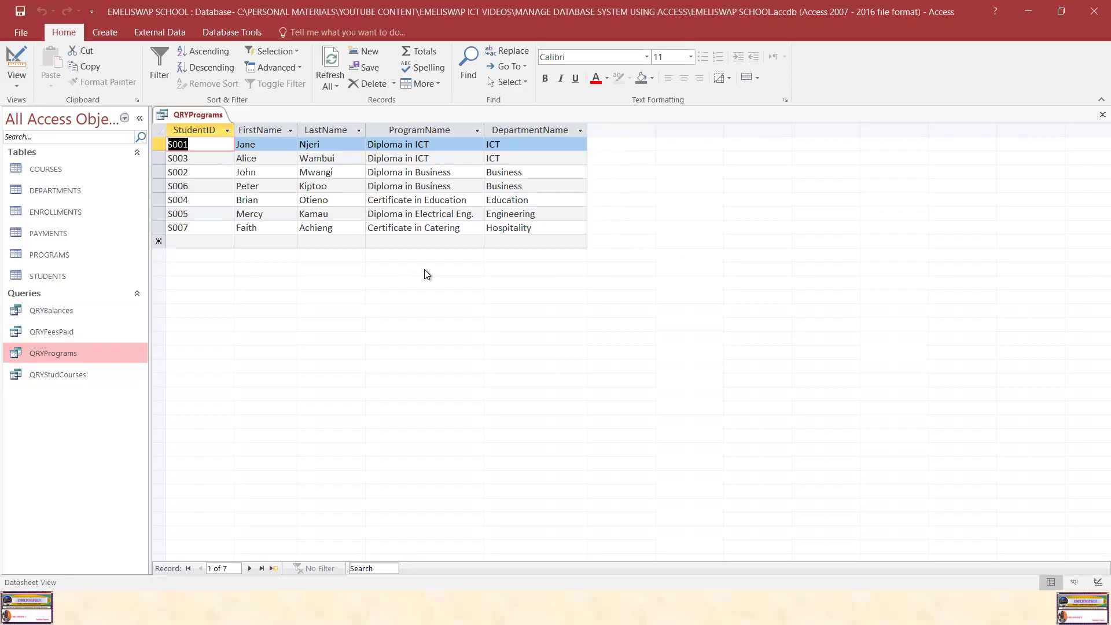
left_click(16, 85)
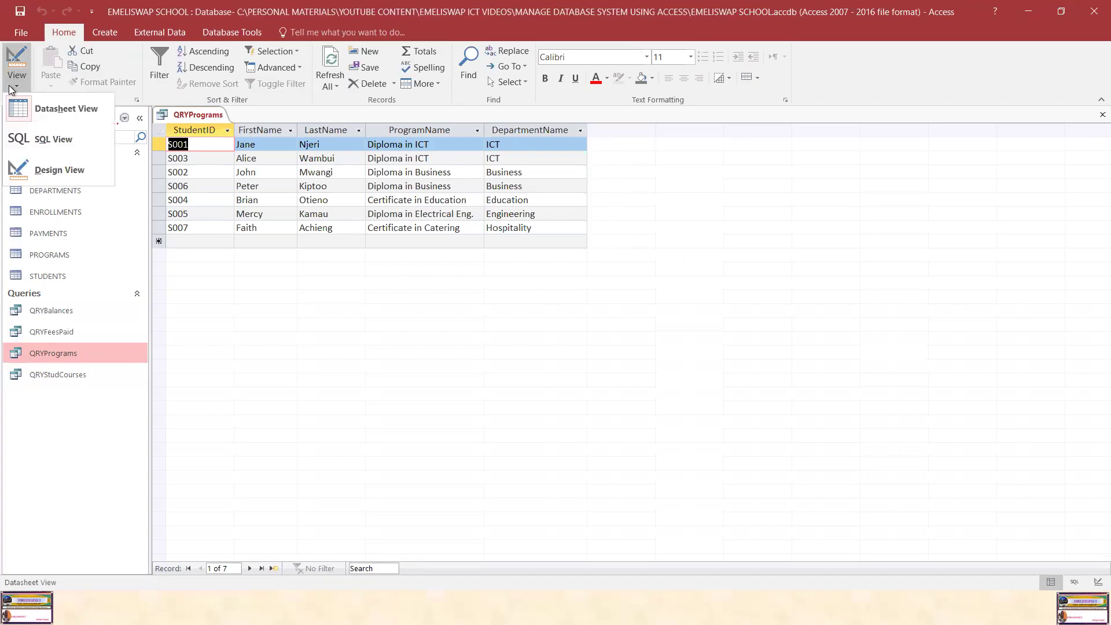
left_click(48, 139)
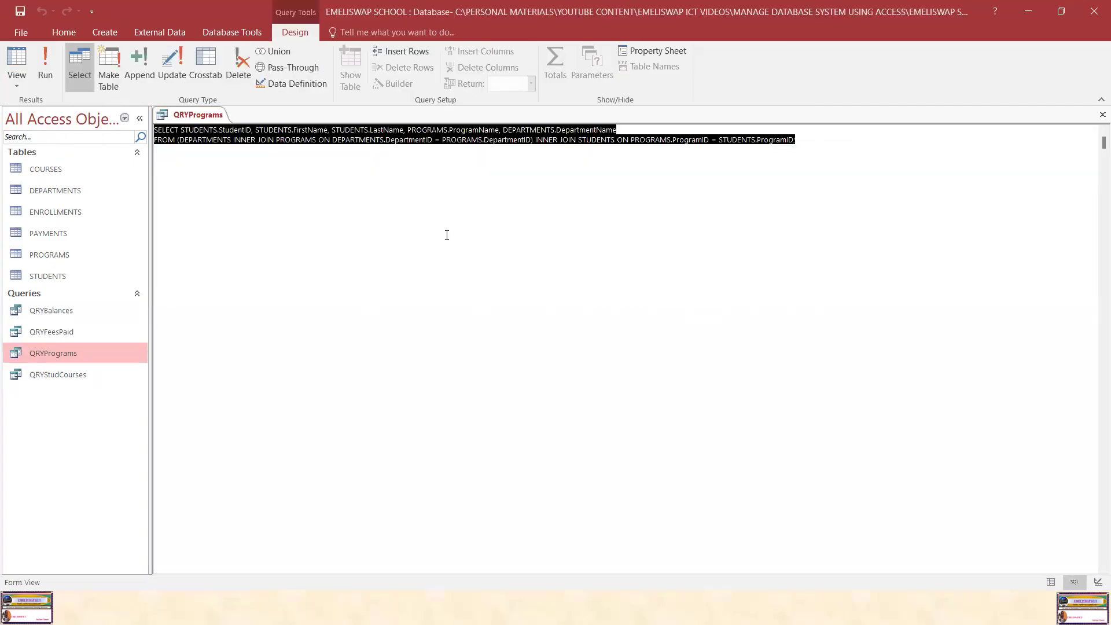
left_click(416, 203)
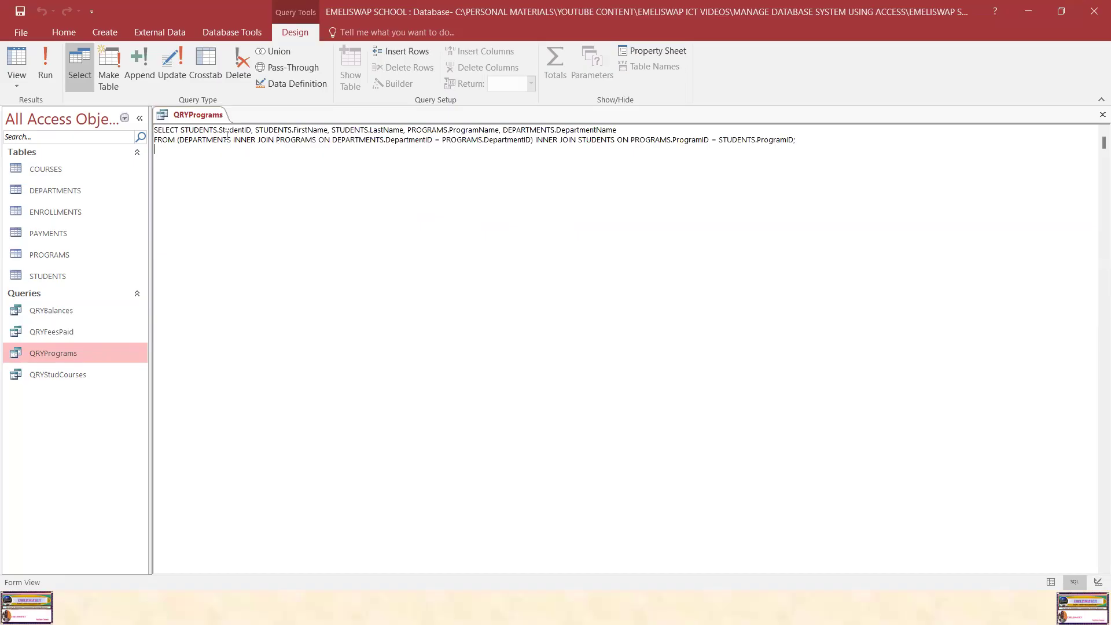
Examine the STUDENTS, PROGRAMS and DEPARTMENTS table prefixes and their field names in the SELECT clause of QRYPrograms
left_click_drag(185, 130, 195, 129)
left_click(185, 129)
left_click(208, 129)
left_click_drag(408, 130, 448, 130)
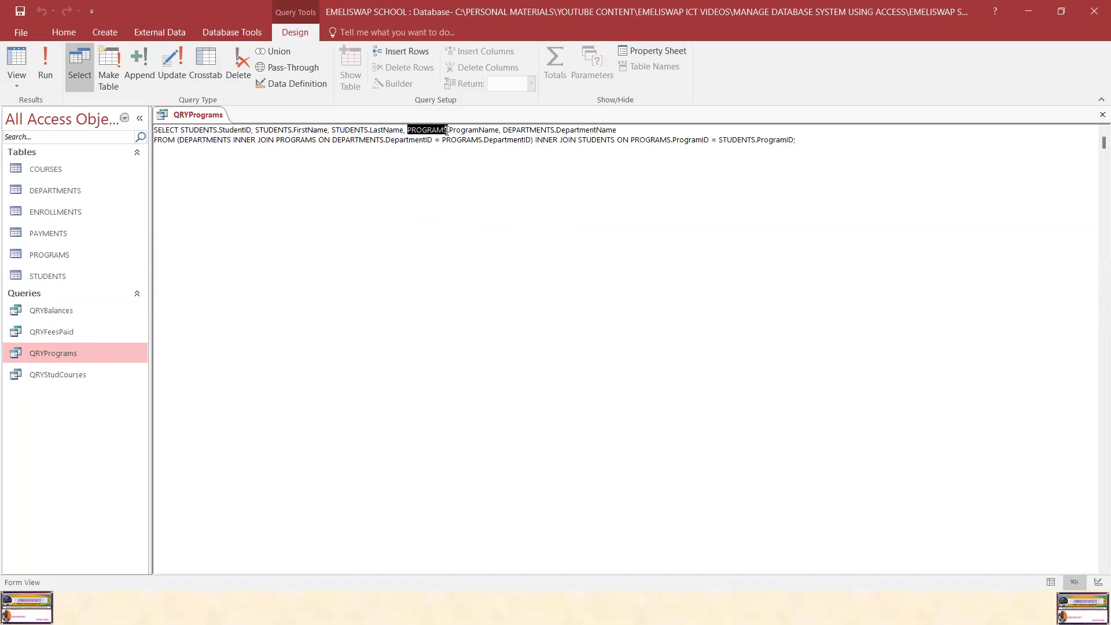
left_click(490, 129)
left_click_drag(503, 130, 526, 131)
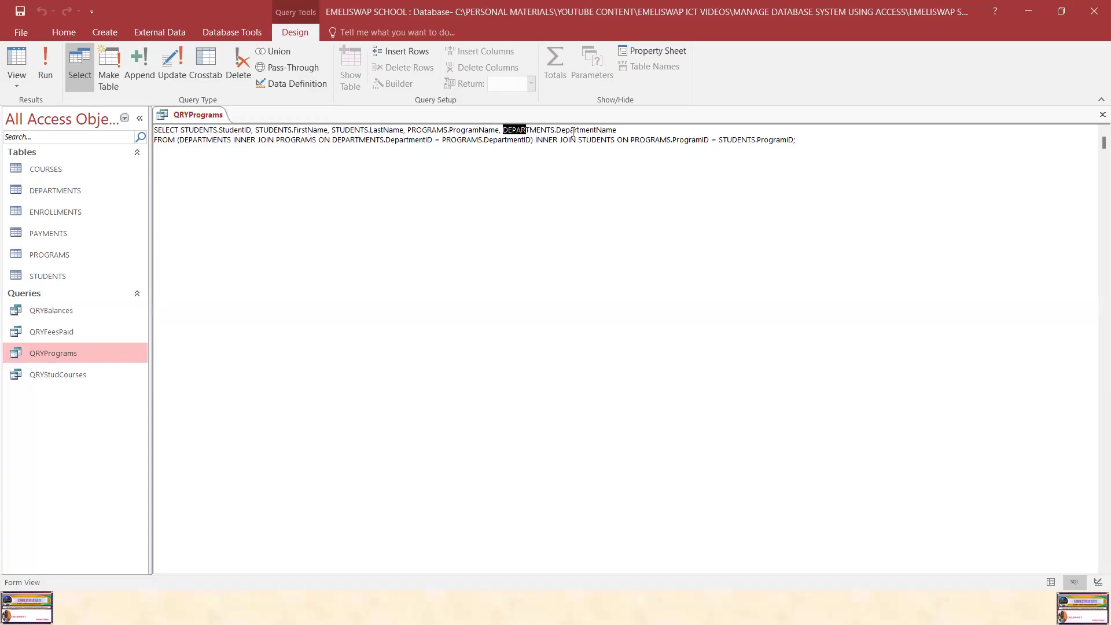
left_click(603, 129)
Run QRYPrograms from its SQL statement and close the query
left_click(40, 61)
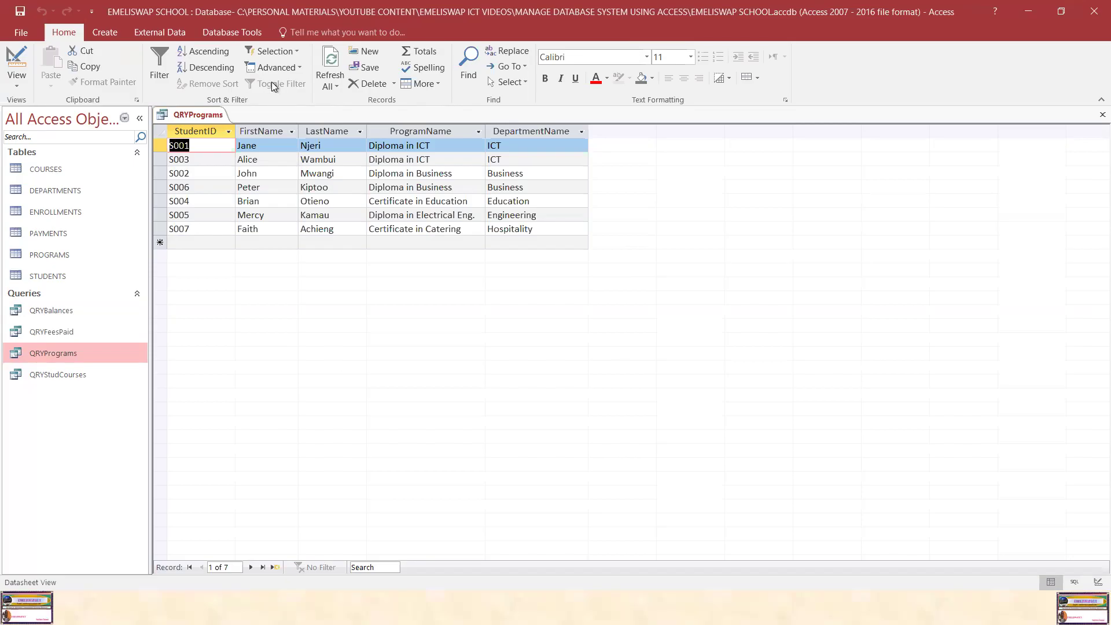
right_click(204, 114)
left_click(245, 162)
Run the QRYStudCourses parameter query for the first student's ID and check the course name returned
double_click(61, 374)
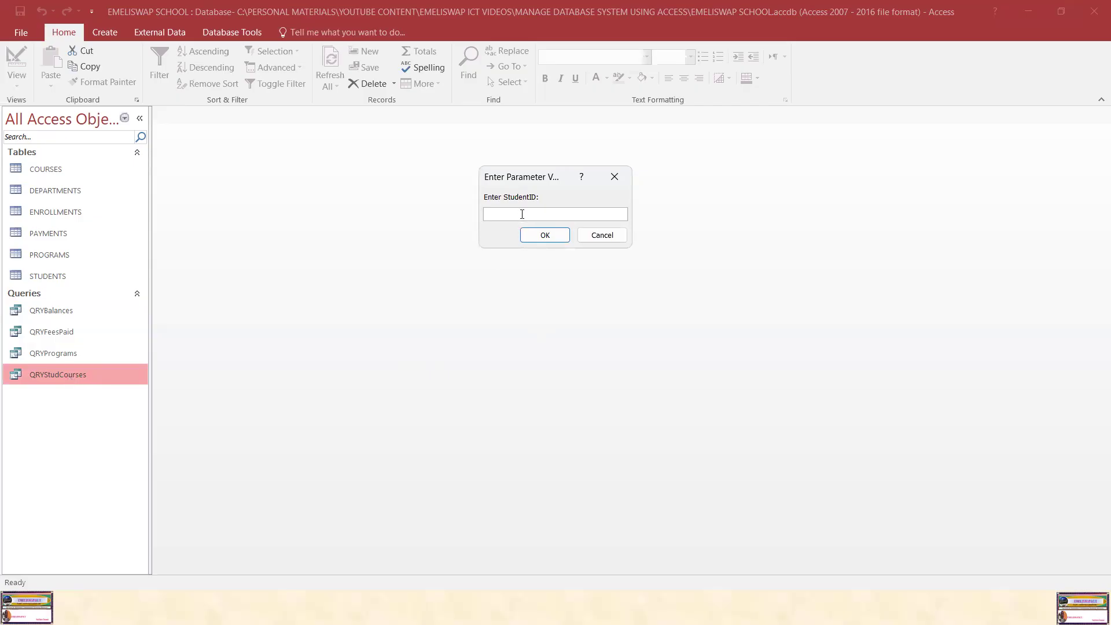
type("s001")
left_click(551, 236)
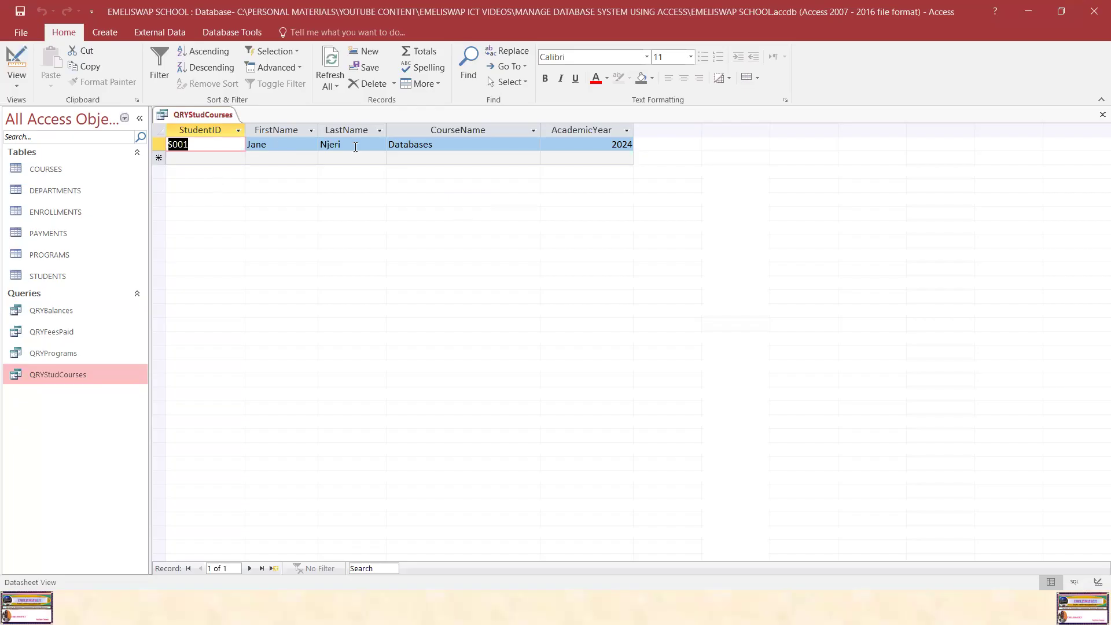
left_click(463, 144)
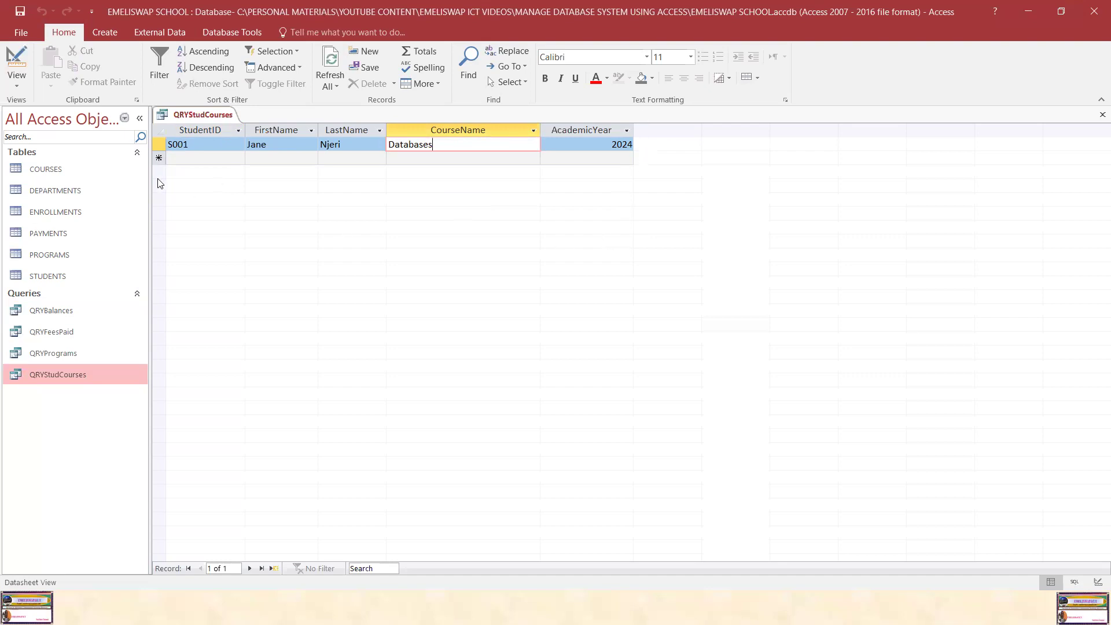
Display the SQL statement of QRYStudCourses and examine its joins and StudentID parameter condition
left_click(13, 86)
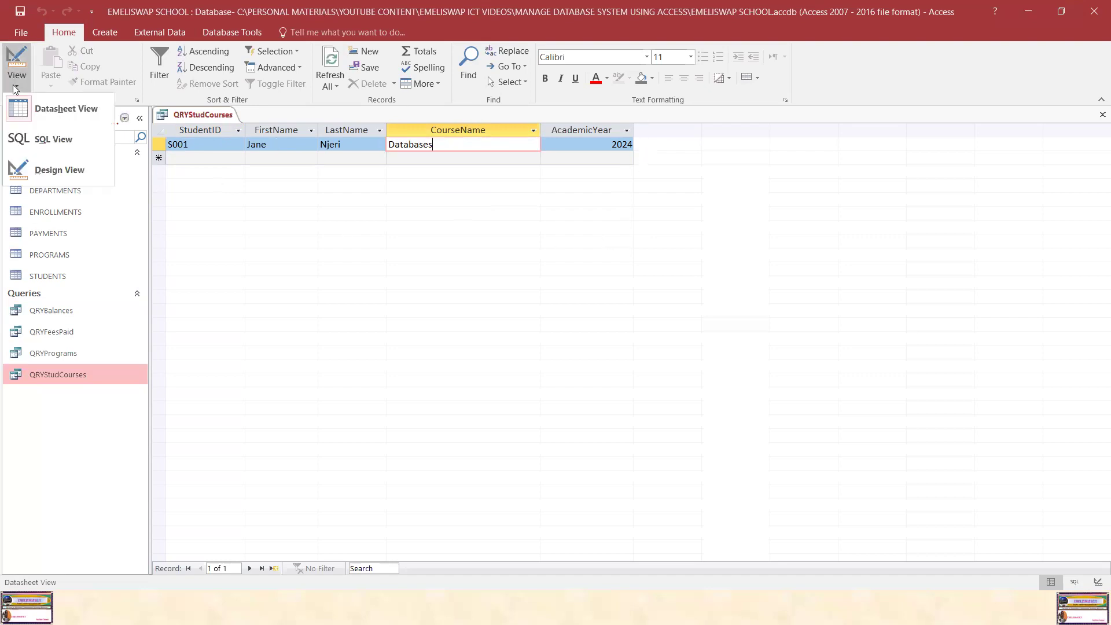
left_click(38, 139)
left_click(371, 173)
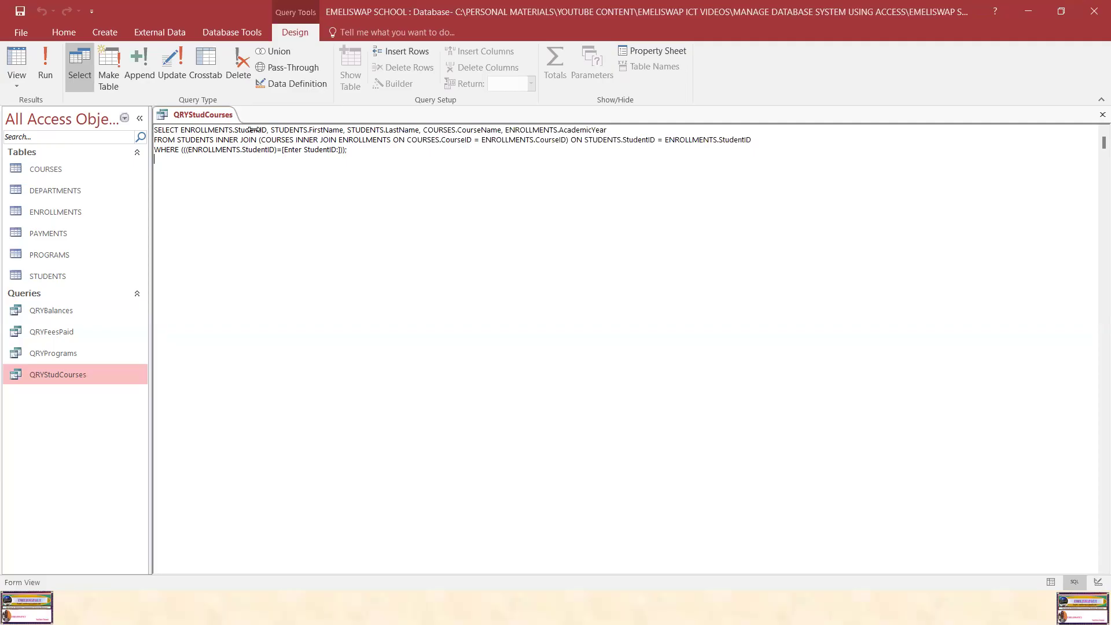
Examine the SELECT clause of QRYStudCourses, checking the StudentID, FirstName and LastName fields and their table prefixes
left_click(323, 129)
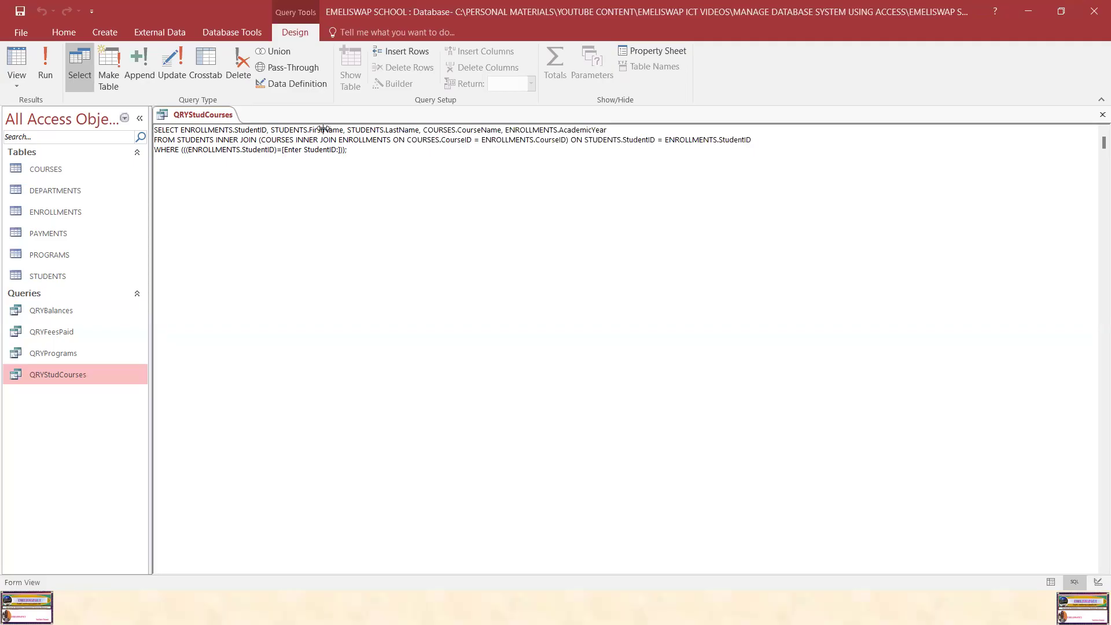
left_click(250, 129)
left_click(409, 129)
left_click_drag(179, 129, 263, 131)
left_click(254, 131)
Examine the WHERE clause of QRYStudCourses, including the ENROLLMENTS.StudentID field and its [Enter StudentID:] parameter
left_click_drag(356, 149, 276, 150)
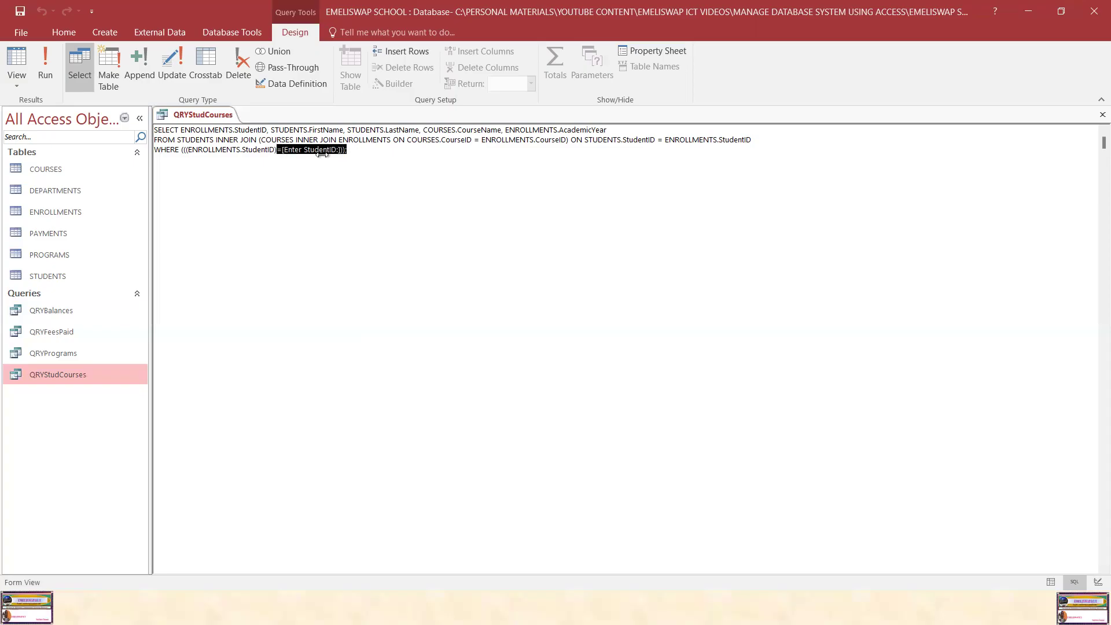
left_click_drag(357, 150, 280, 149)
left_click(354, 155)
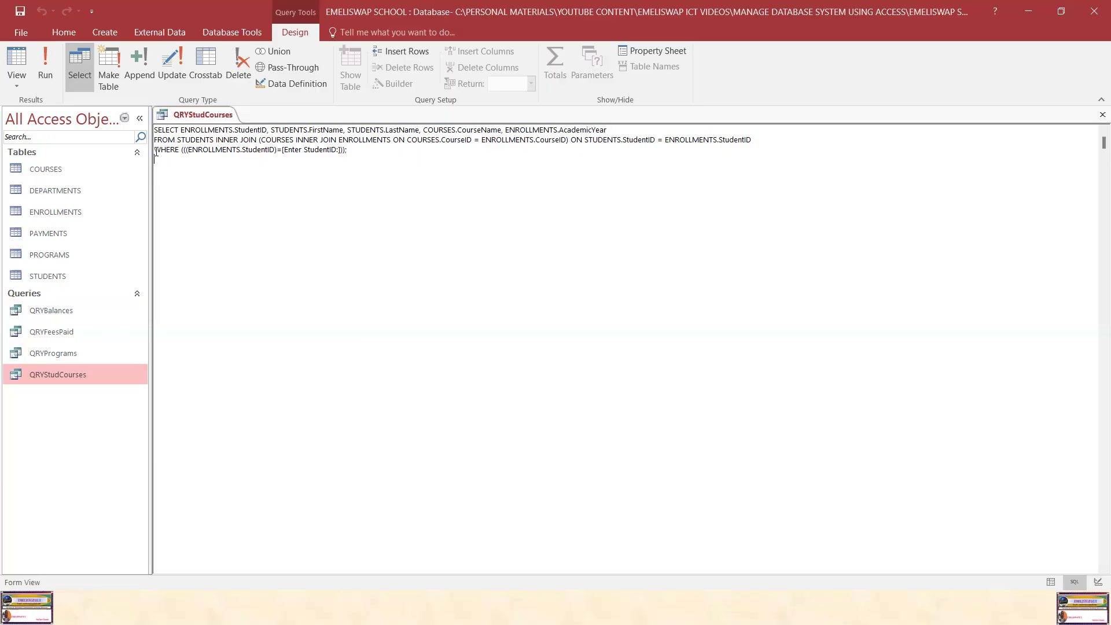
left_click_drag(155, 151, 282, 154)
left_click(349, 174)
left_click(231, 160)
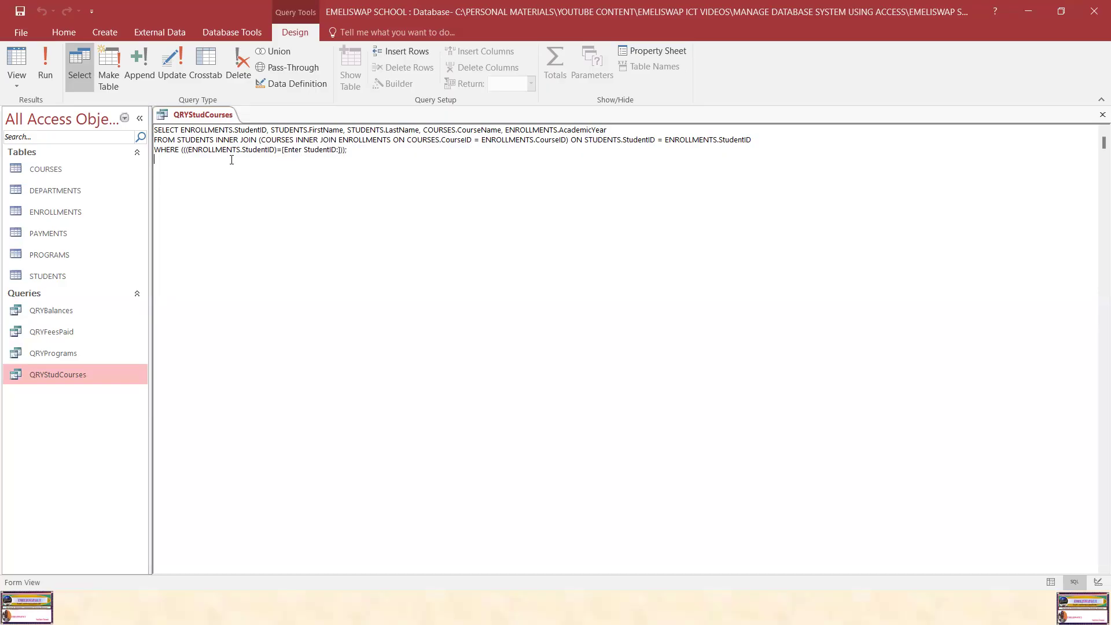
left_click(155, 132)
left_click(357, 153)
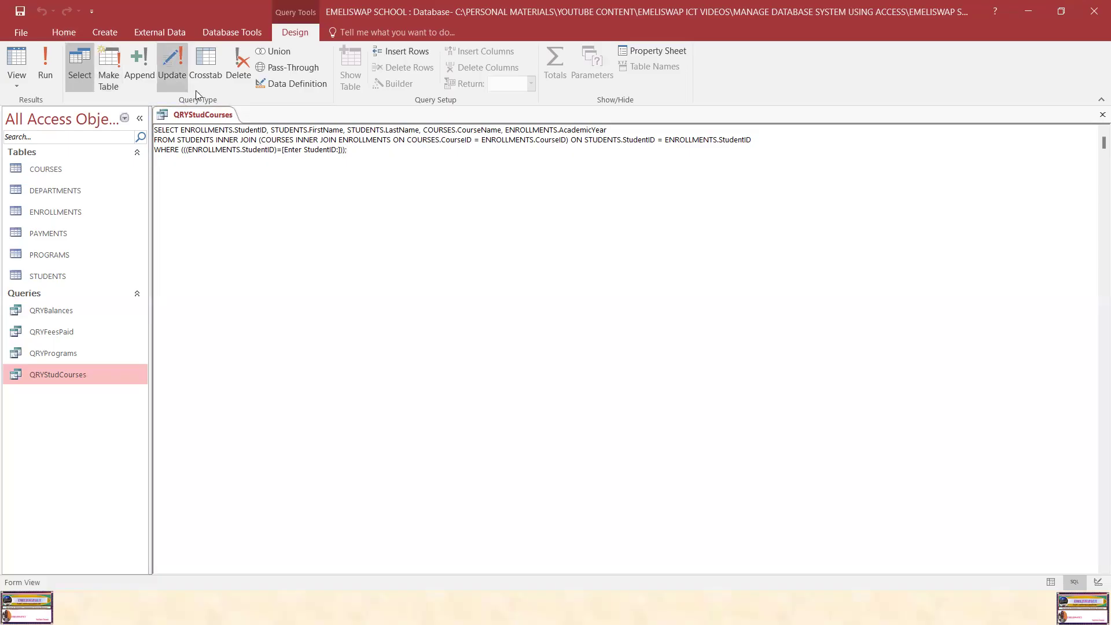
Close all open objects, including QRYStudCourses, and exit the EMELISWAP SCHOOL database
right_click(203, 116)
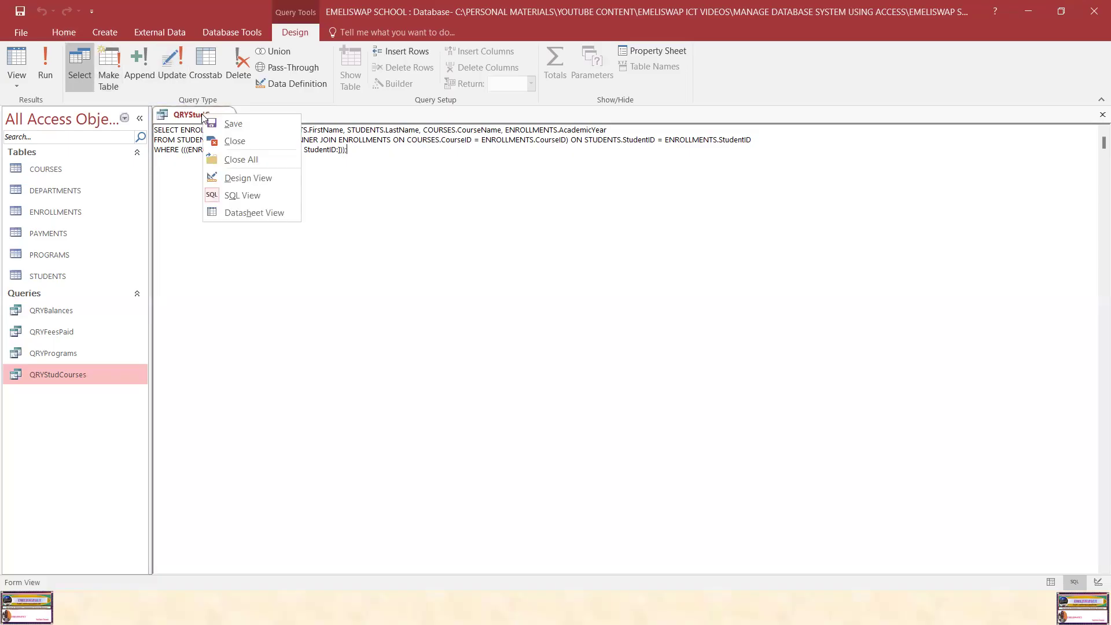
left_click(242, 157)
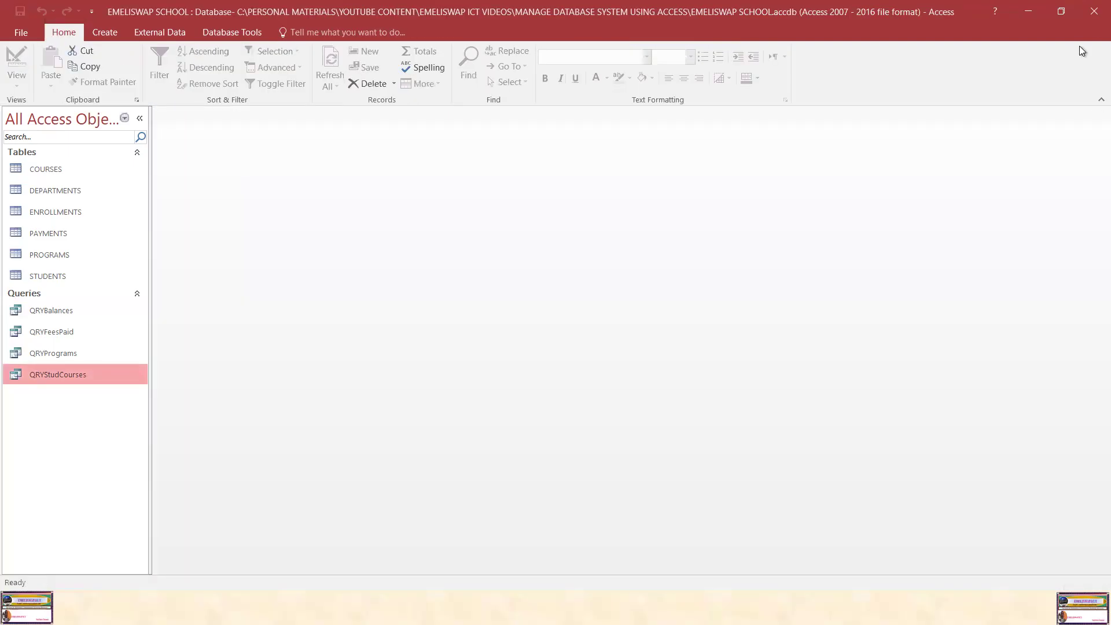
left_click(1091, 15)
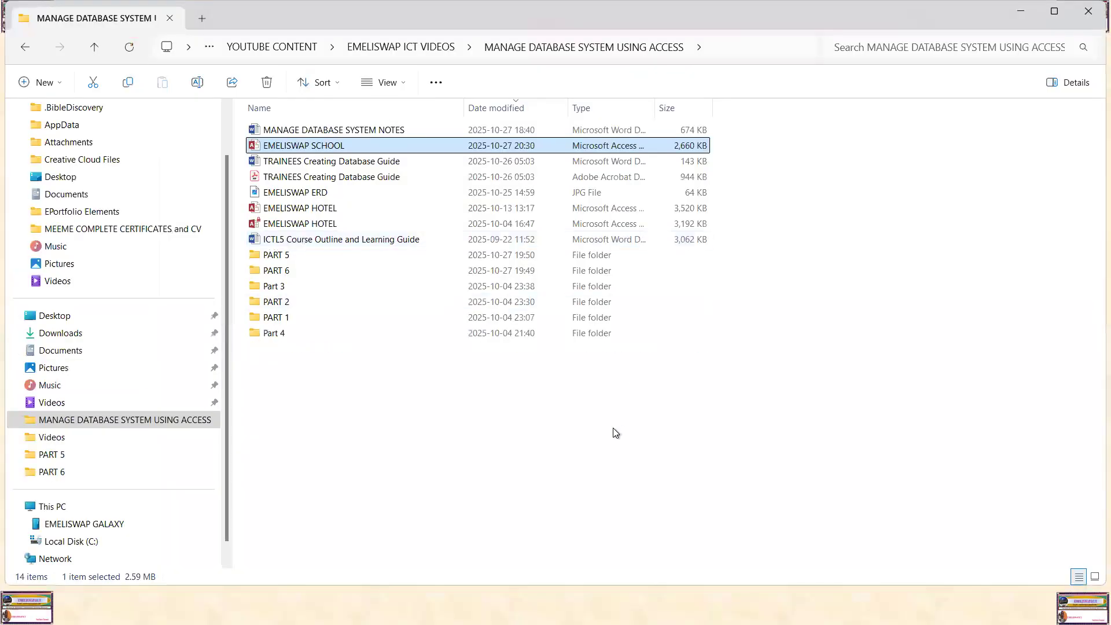
Switch back to the PowerPoint slide show and advance to the slide after the EMELISWAP SCHOOL query examples
key("super")
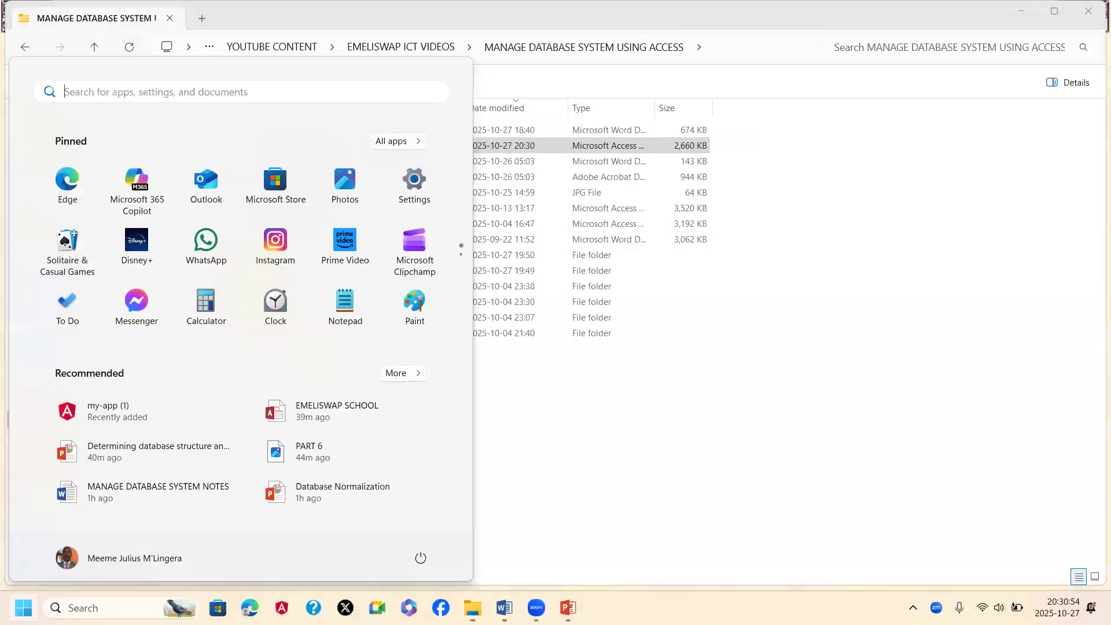
left_click(644, 530)
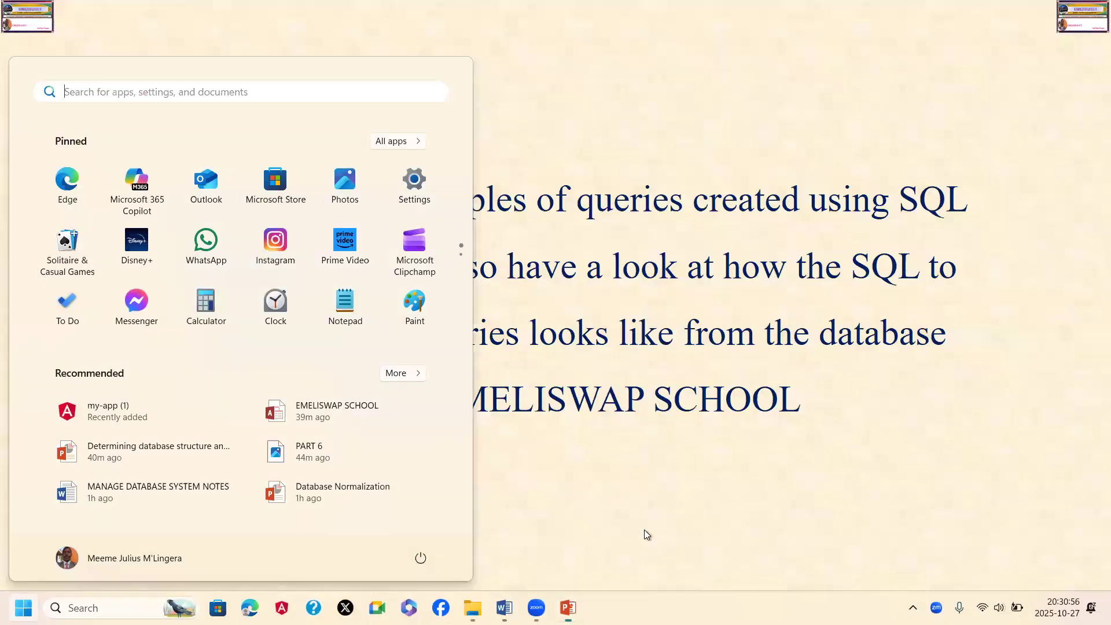
key("Escape")
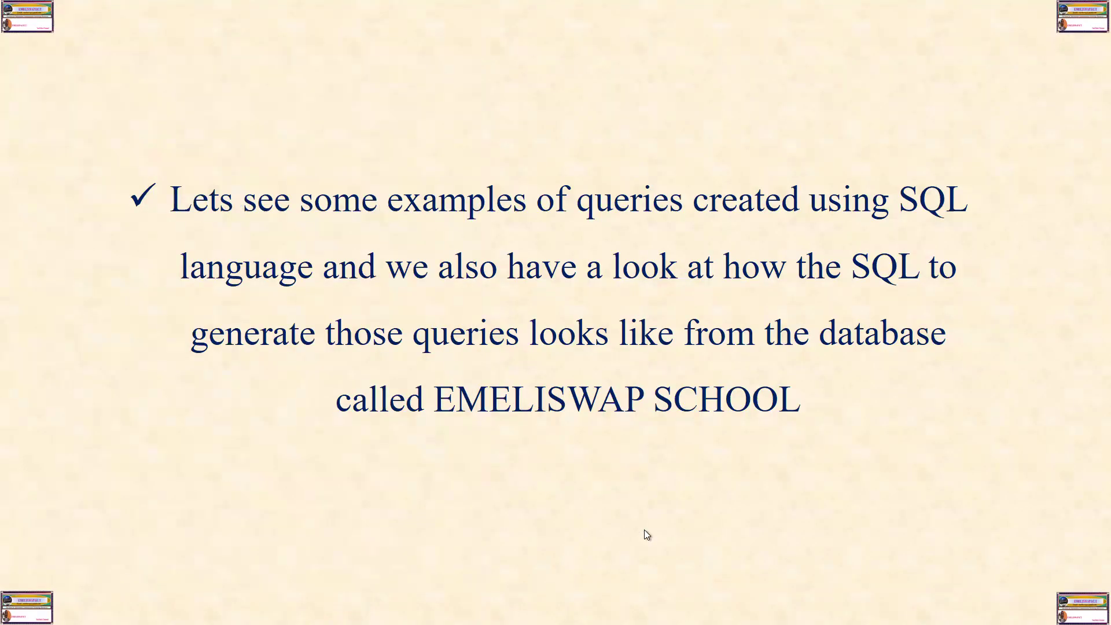
key("Right")
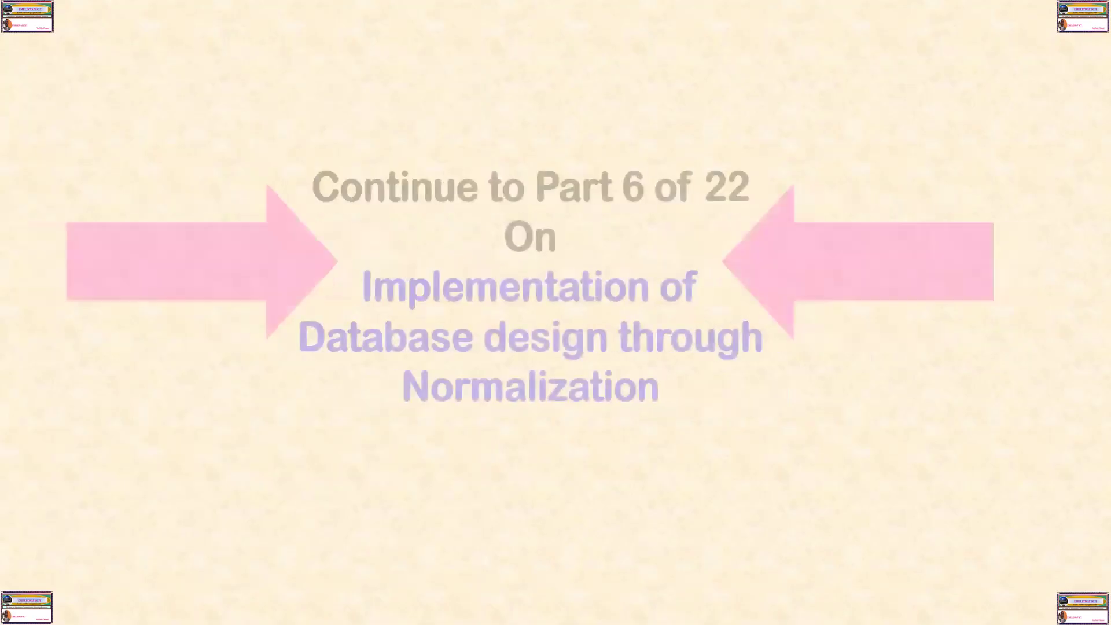